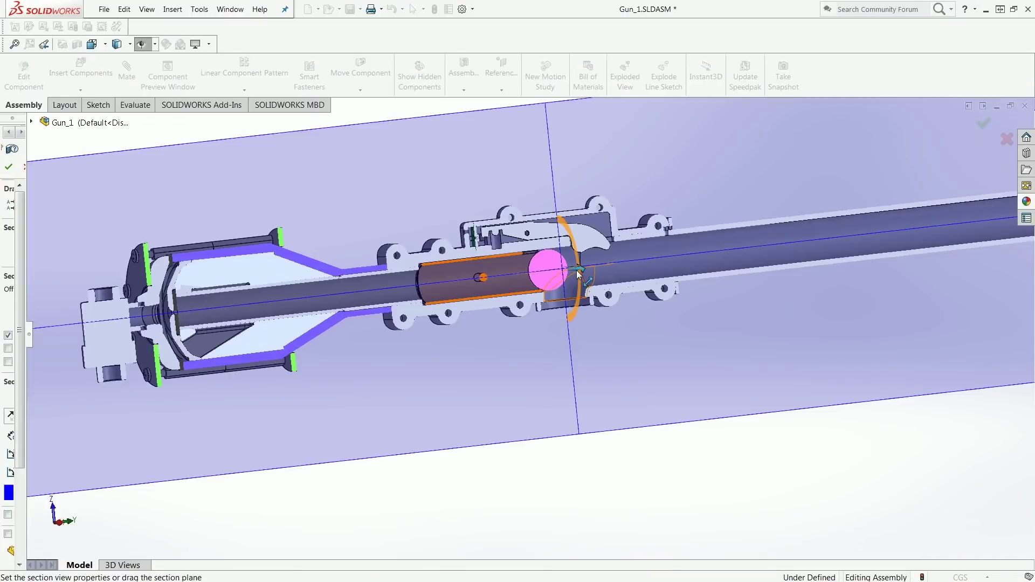
# - Adjust the section plane lengthwise through the gun's barrel and breech, and apply the section view to the assembly
pyautogui.moveTo(578, 273); pyautogui.dragTo(579, 296)
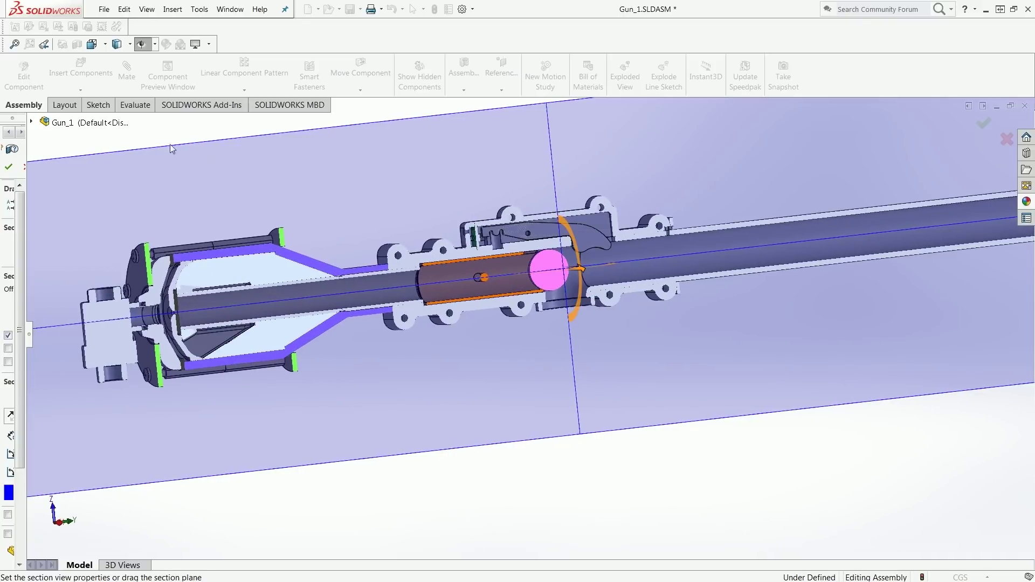
pyautogui.click(10, 167)
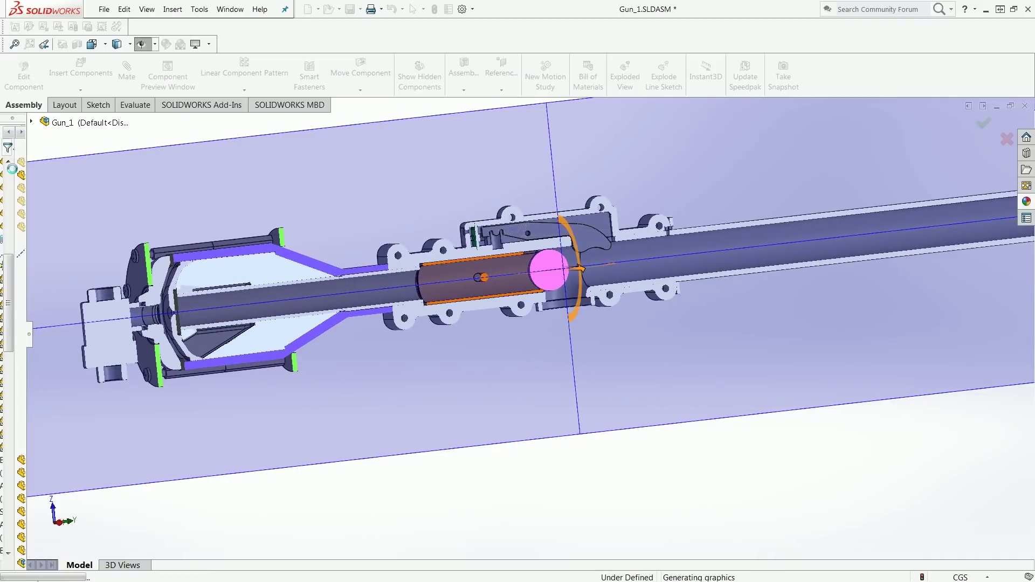
pyautogui.scroll(-3, 548, 293)
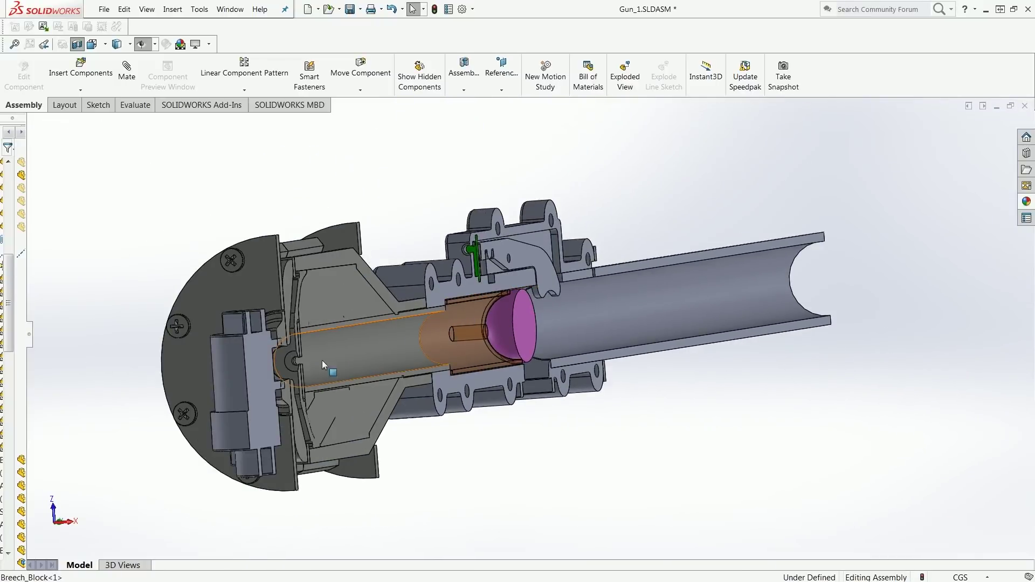
pyautogui.moveTo(316, 374); pyautogui.dragTo(296, 370)
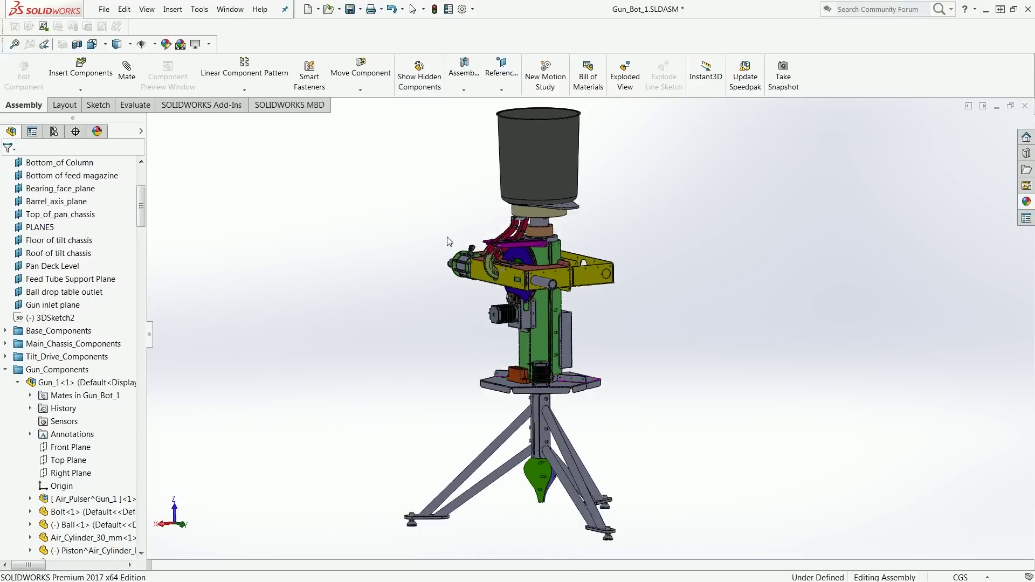
# - Open 3DSketch2 of the Gun_Bot_1 assembly for editing and examine the feed tube curve and tilt drive layout geometry
pyautogui.scroll(-2, 451, 239)
pyautogui.scroll(2, 776, 356)
pyautogui.scroll(-2, 737, 344)
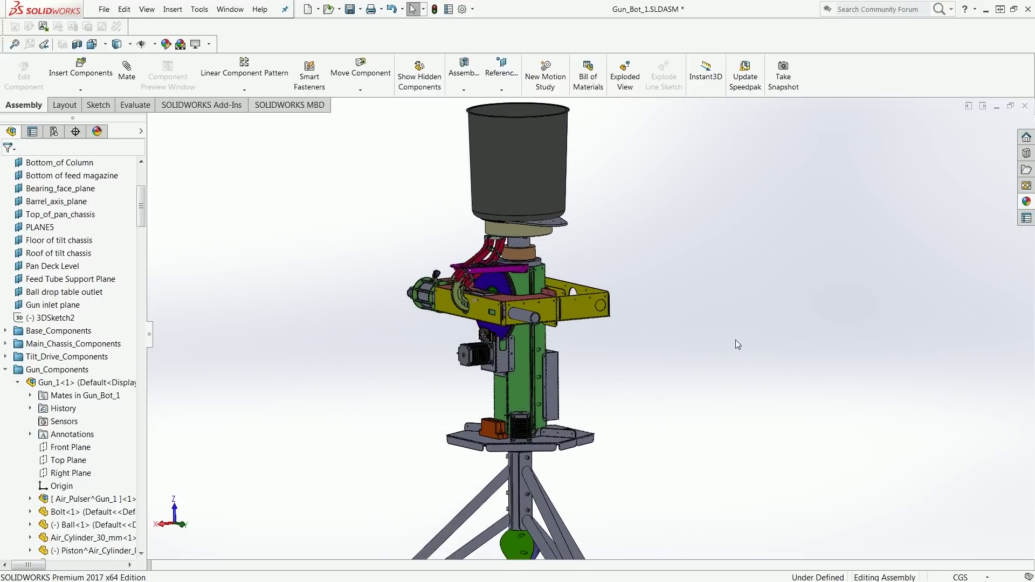
pyautogui.click(22, 319)
pyautogui.click(31, 287)
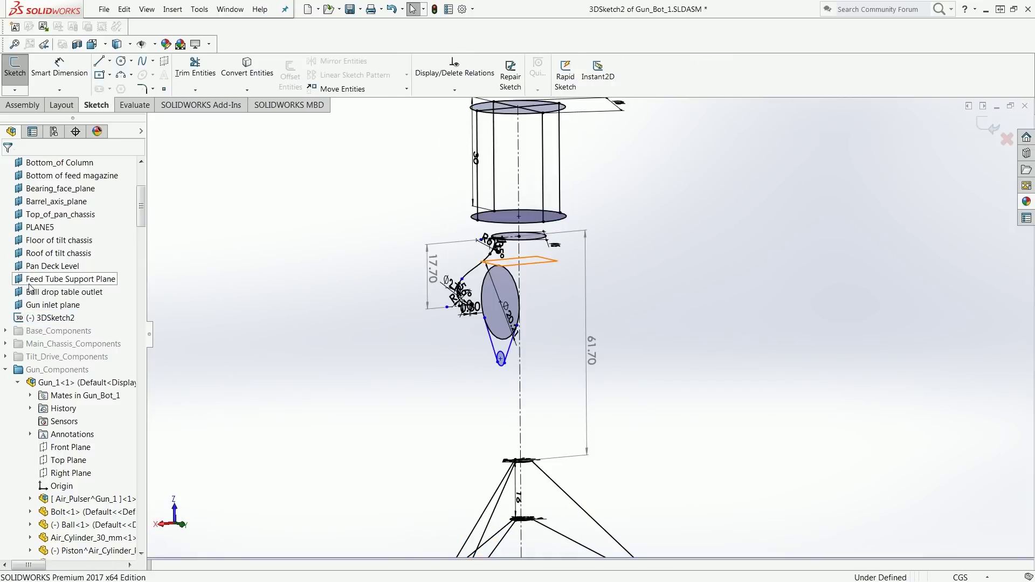
pyautogui.scroll(-3, 435, 309)
pyautogui.scroll(-2, 558, 256)
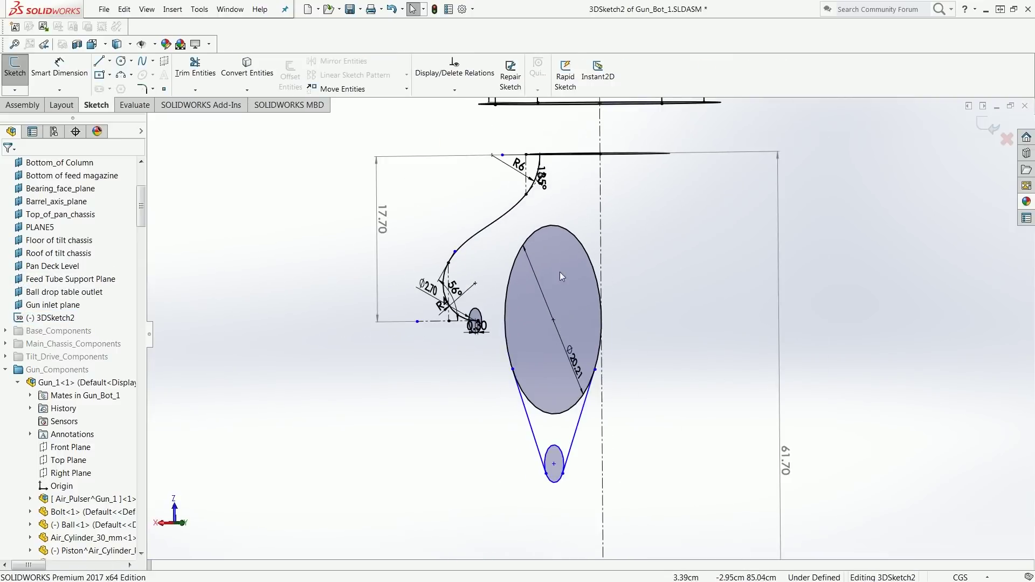
pyautogui.scroll(1, 667, 274)
pyautogui.moveTo(667, 274)
pyautogui.mouseDown()
pyautogui.moveTo(755, 260)
pyautogui.moveTo(912, 265)
pyautogui.moveTo(841, 388)
pyautogui.mouseUp()
pyautogui.scroll(3, 825, 423)
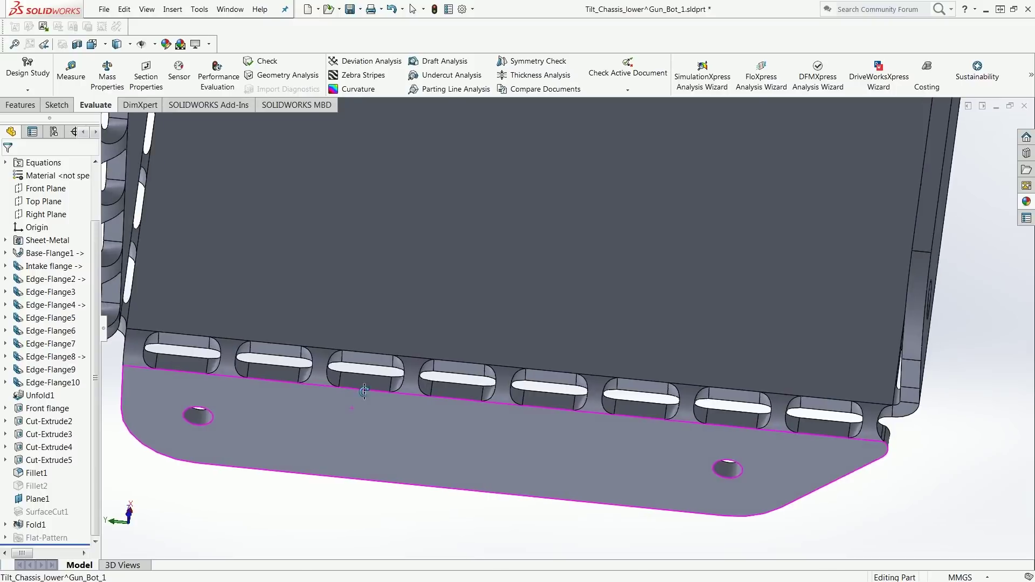
# - Suppress the Fold1 feature of the lower tilt chassis to flatten the sheet metal, and inspect the slots along its bend lines
pyautogui.scroll(5, 790, 272)
pyautogui.scroll(-2, 790, 272)
pyautogui.scroll(4, 807, 251)
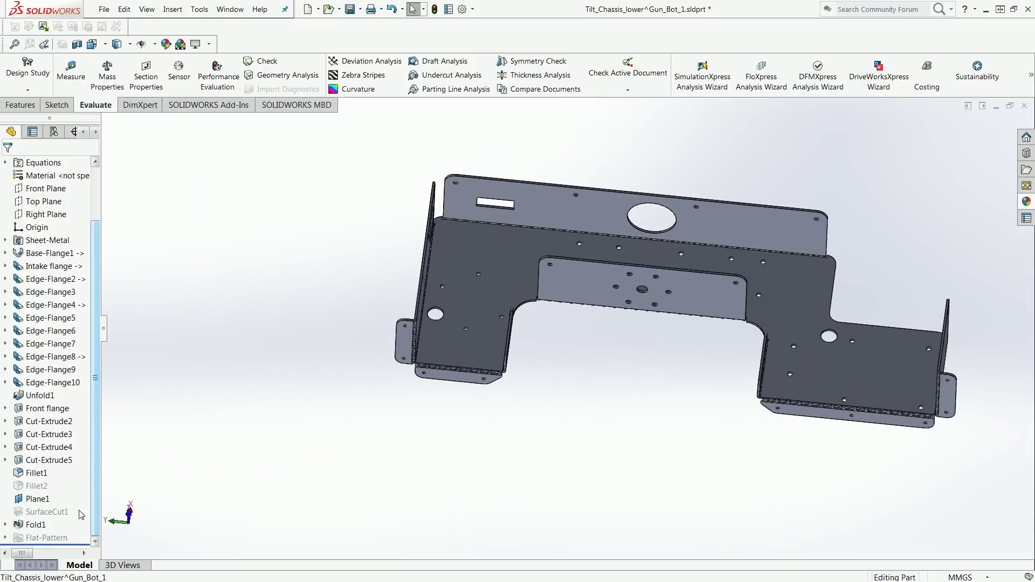
pyautogui.click(34, 524)
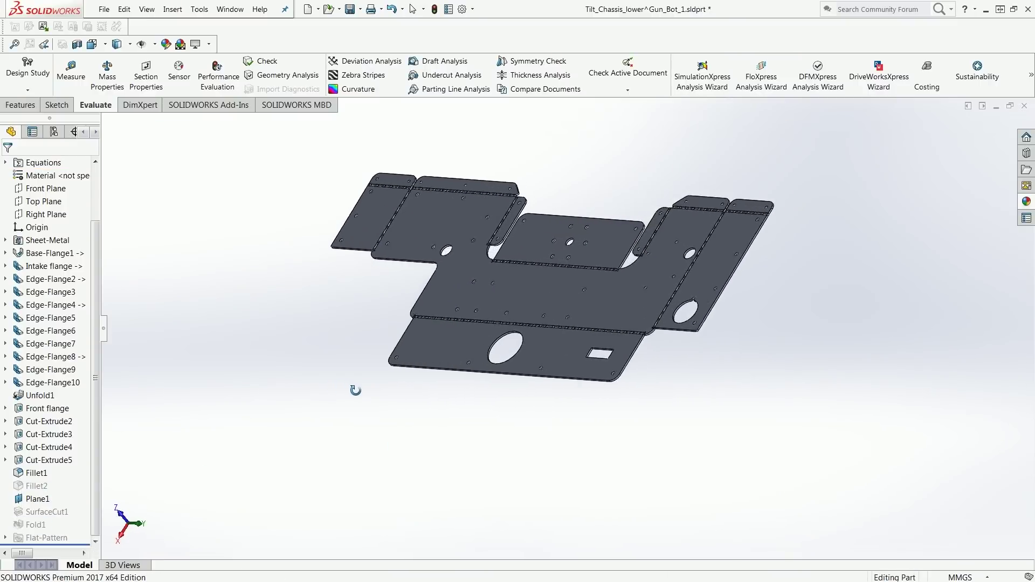
pyautogui.moveTo(355, 390); pyautogui.dragTo(413, 522)
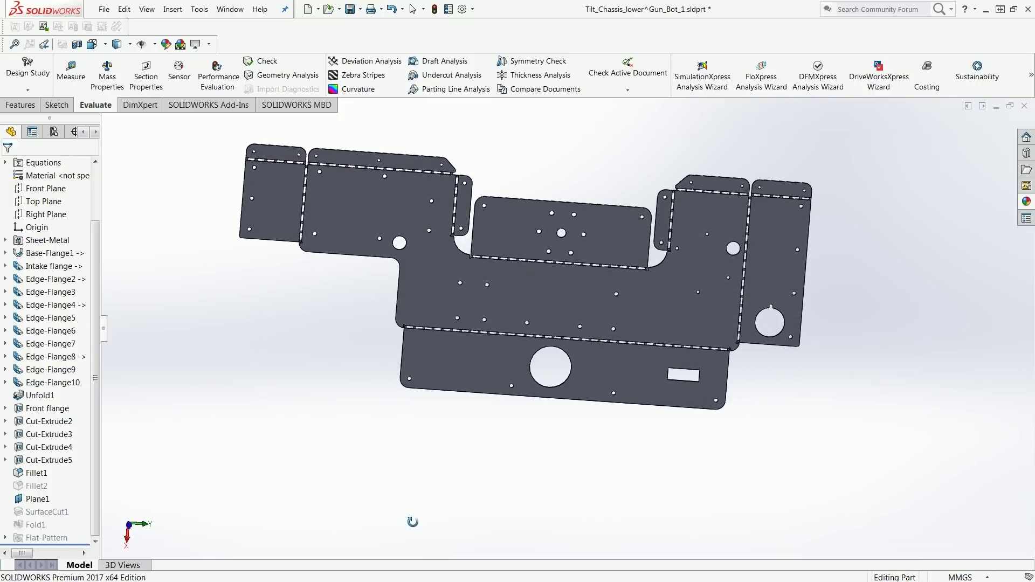
pyautogui.scroll(-10, 474, 383)
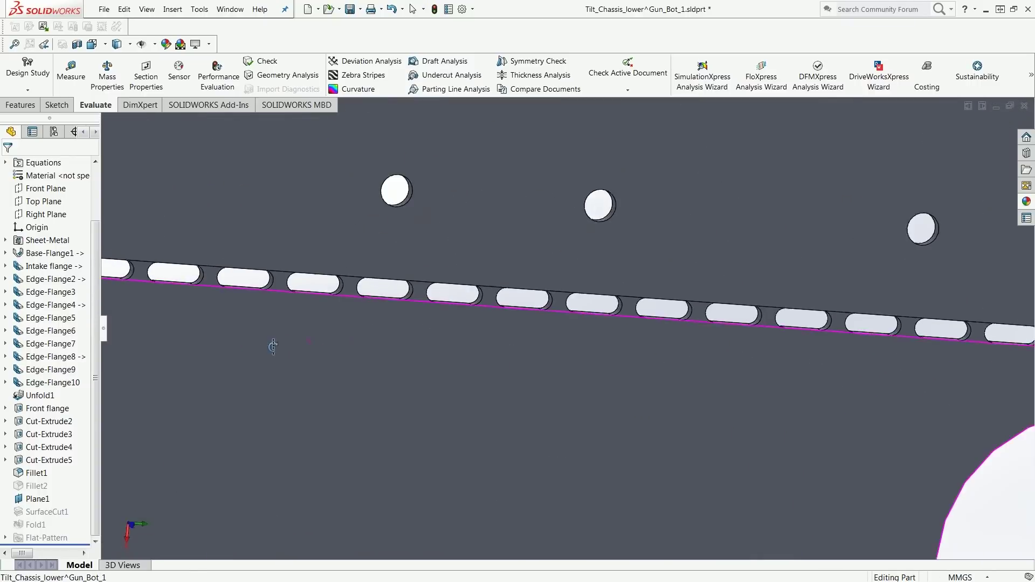
pyautogui.scroll(5, 273, 346)
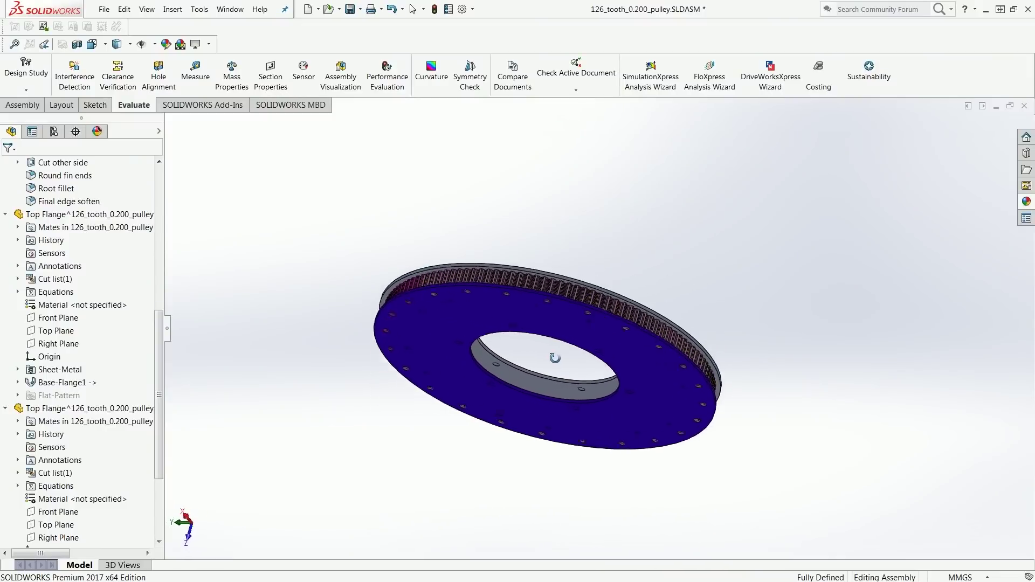
# - Suppress the Top Flange covering the 126-tooth pulley and inspect the toothed segments underneath
pyautogui.scroll(-10, 566, 355)
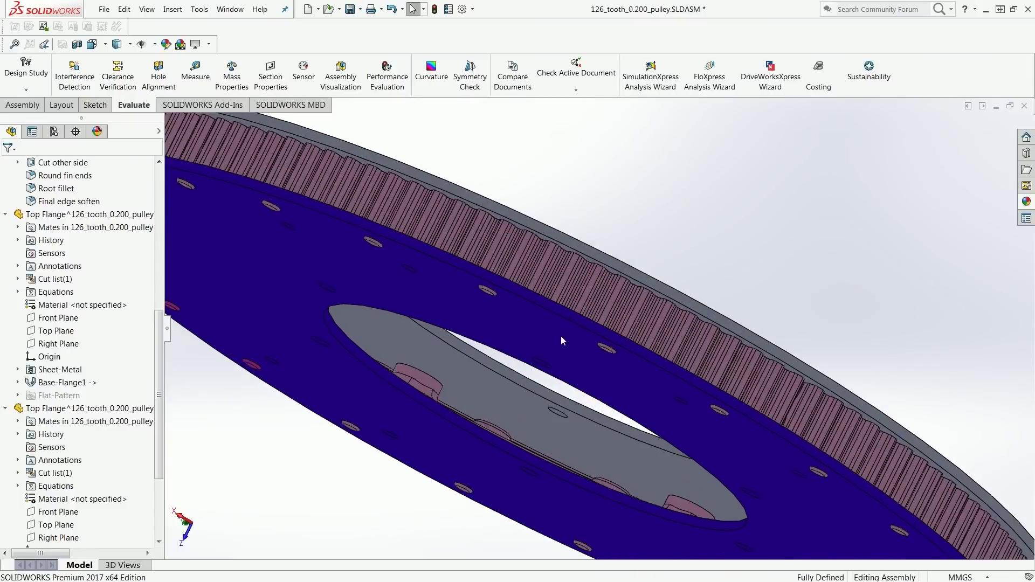
pyautogui.moveTo(538, 399); pyautogui.dragTo(454, 396)
pyautogui.click(573, 299)
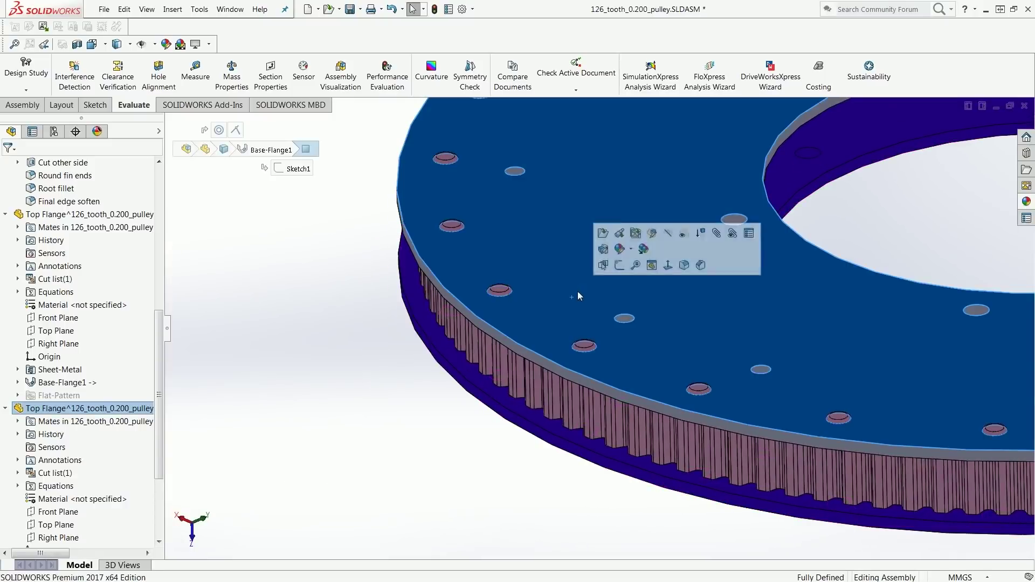
pyautogui.click(668, 233)
pyautogui.moveTo(358, 420); pyautogui.dragTo(415, 483)
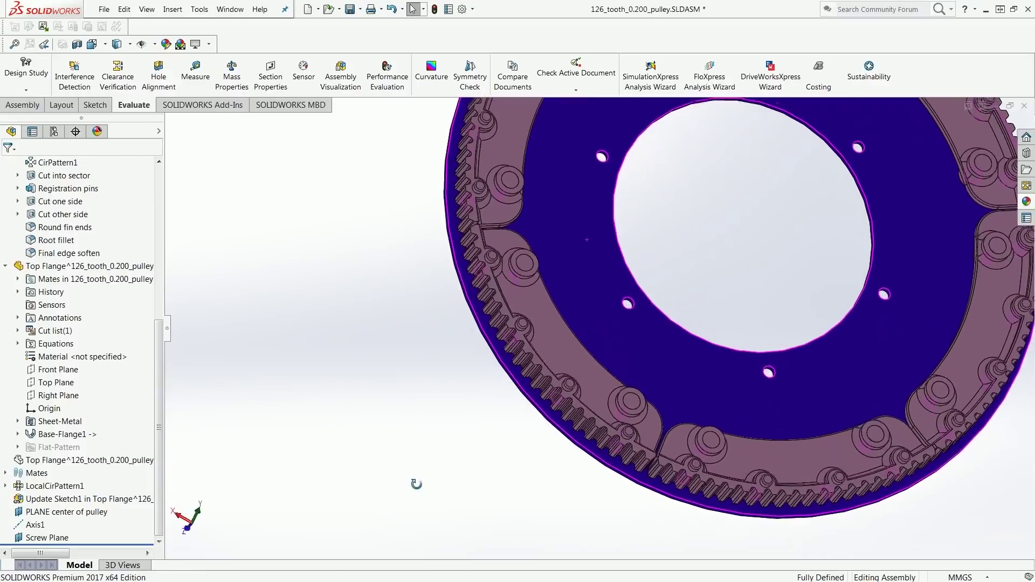
pyautogui.scroll(-5, 421, 493)
pyautogui.scroll(5, 446, 433)
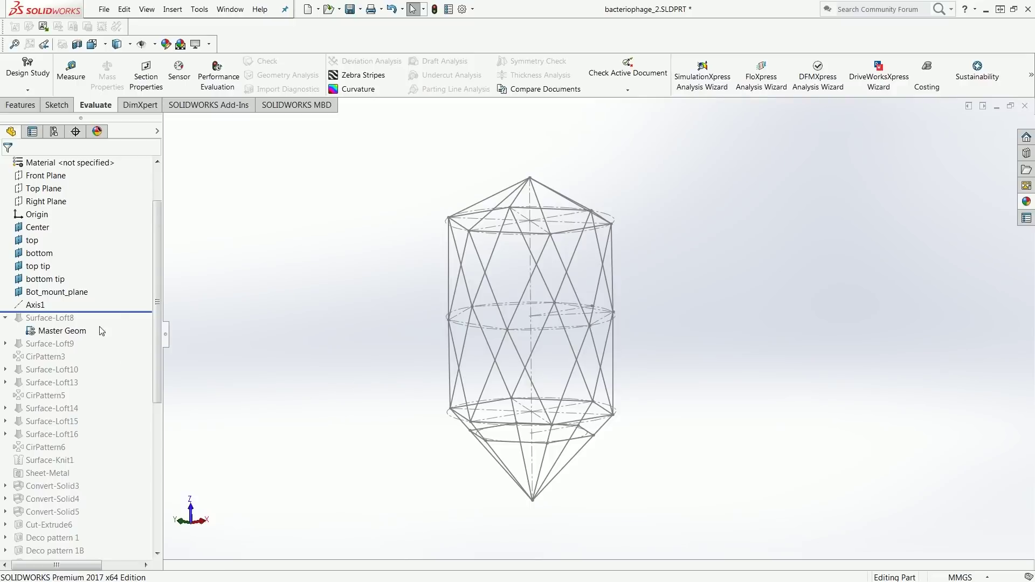
# - Roll the bacteriophage_2 feature history forward from Surface-Loft8 past Facet Mirror Plane and Lower_Side_Flange through the remaining flange, mirror and cut features
pyautogui.moveTo(103, 312)
pyautogui.mouseDown()
pyautogui.moveTo(127, 363)
pyautogui.moveTo(123, 461)
pyautogui.moveTo(127, 338)
pyautogui.moveTo(129, 427)
pyautogui.mouseUp()
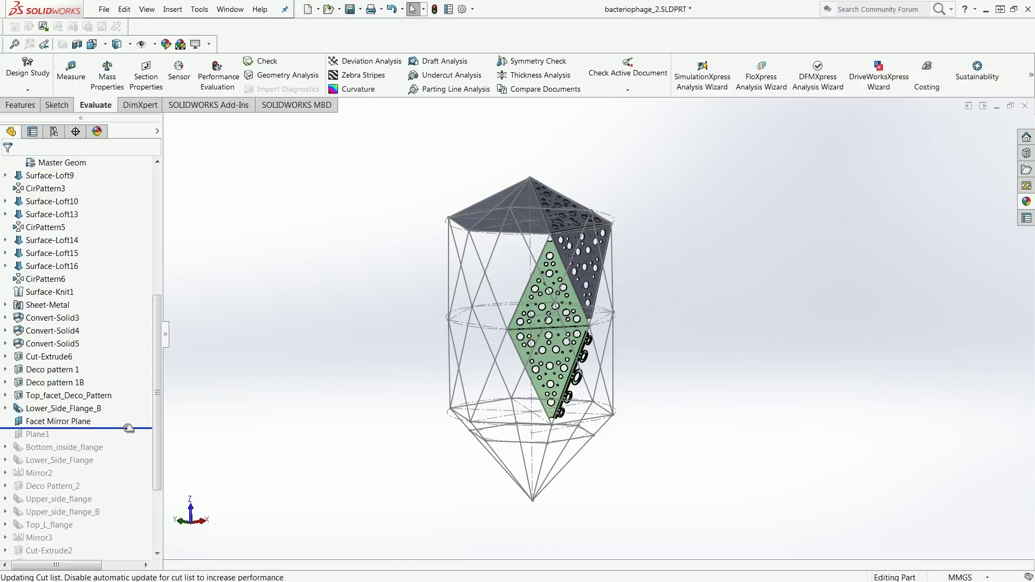
pyautogui.moveTo(128, 428); pyautogui.dragTo(119, 464)
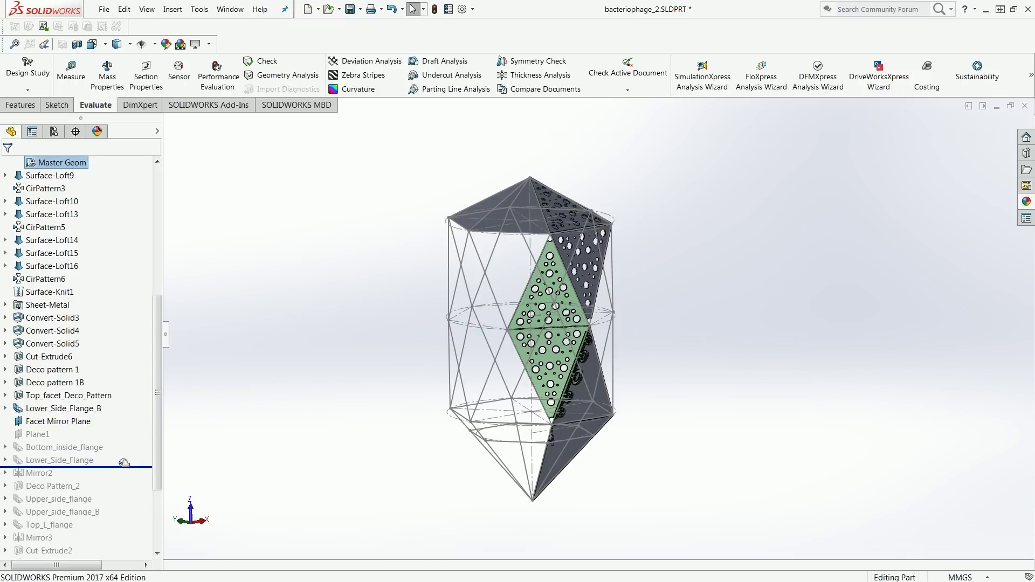
pyautogui.moveTo(130, 466); pyautogui.dragTo(351, 374)
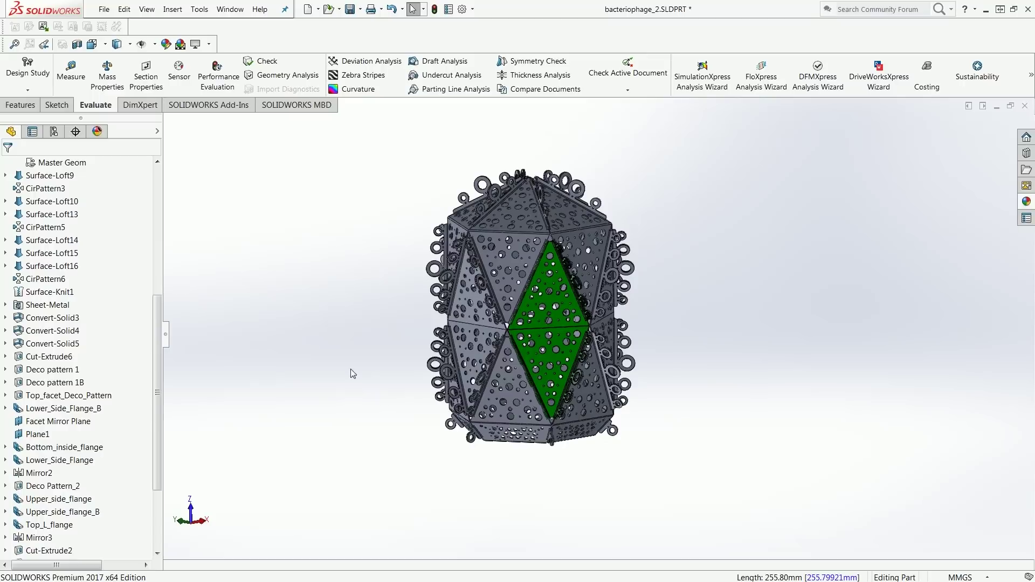